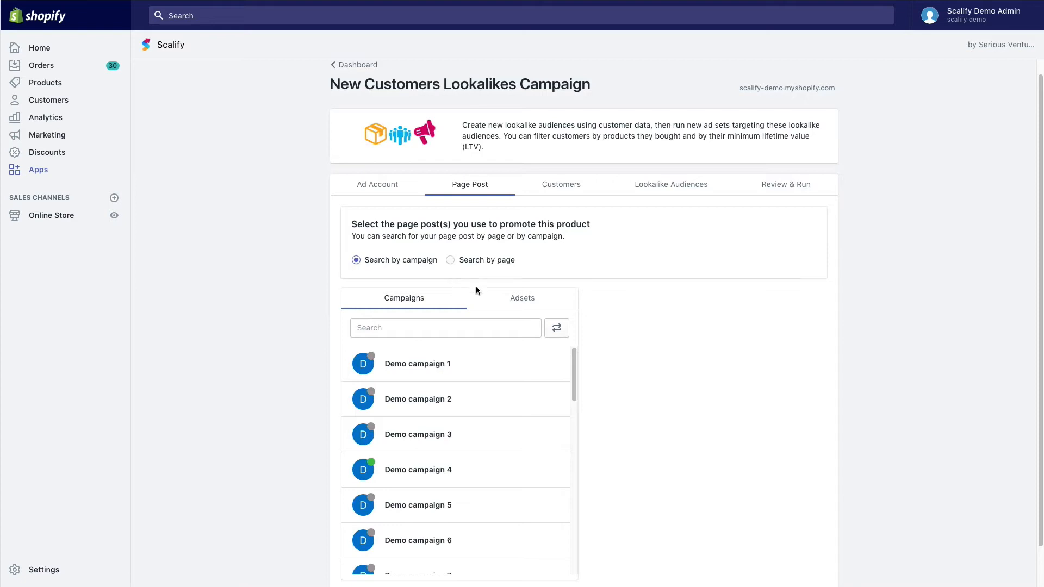
# Step: Select the Lorem Ipsum page post from Demo Ad Set 1 of Demo campaign 1 and proceed to the customer selection
pyautogui.click(506, 369)
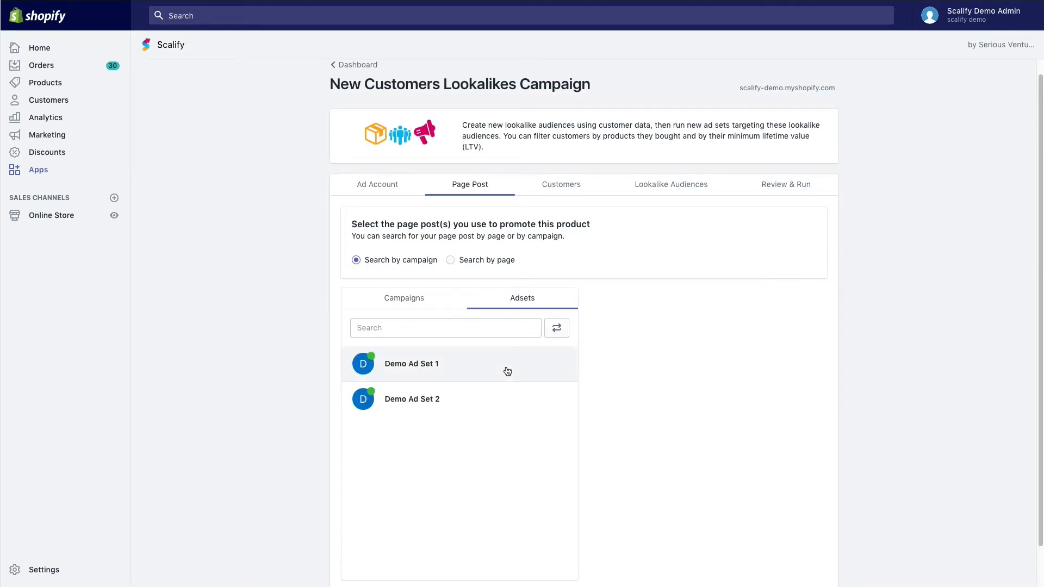
pyautogui.click(506, 371)
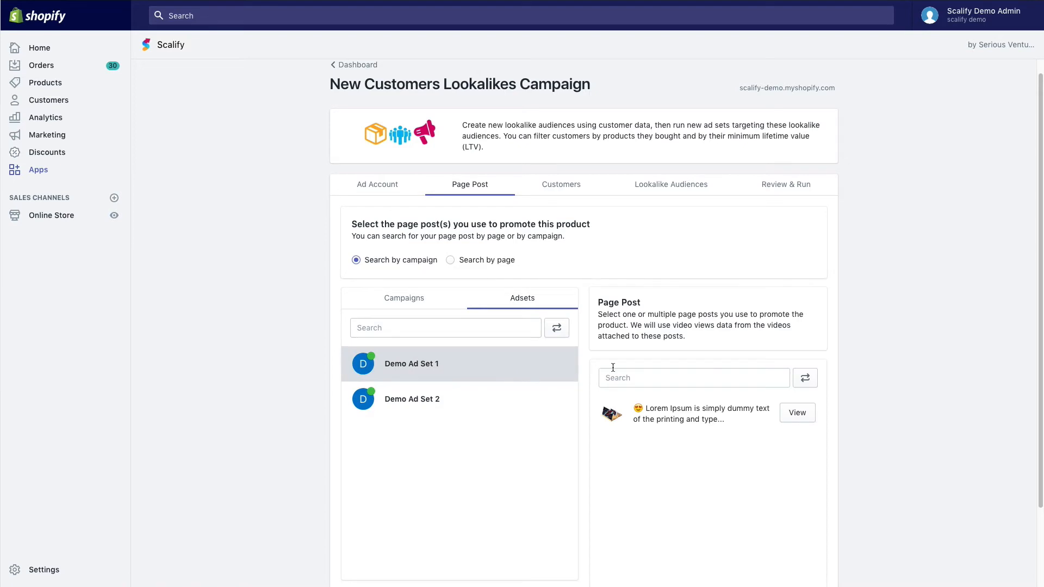
pyautogui.click(686, 414)
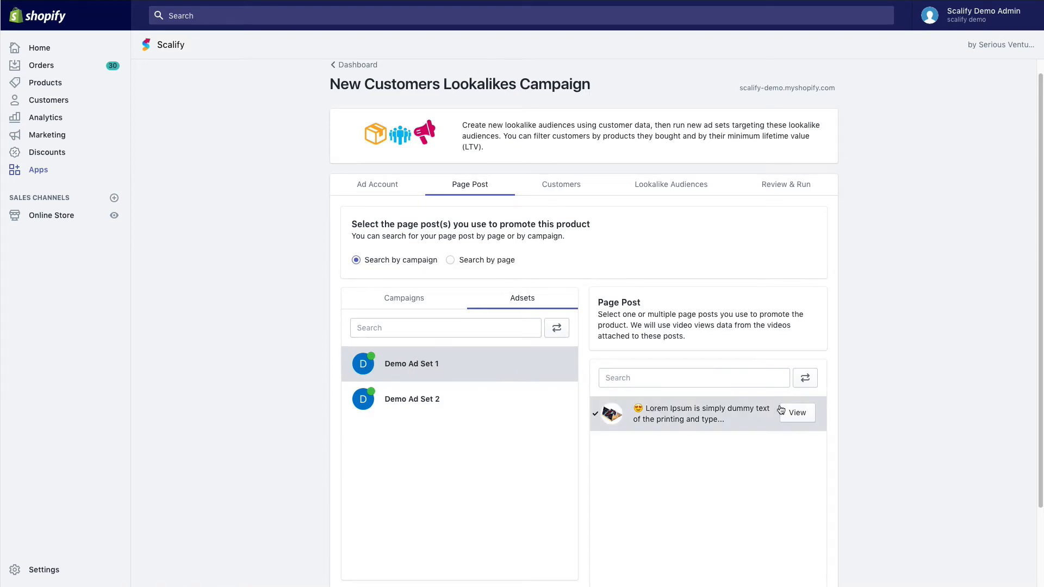
pyautogui.scroll(-3, 871, 407)
pyautogui.click(805, 555)
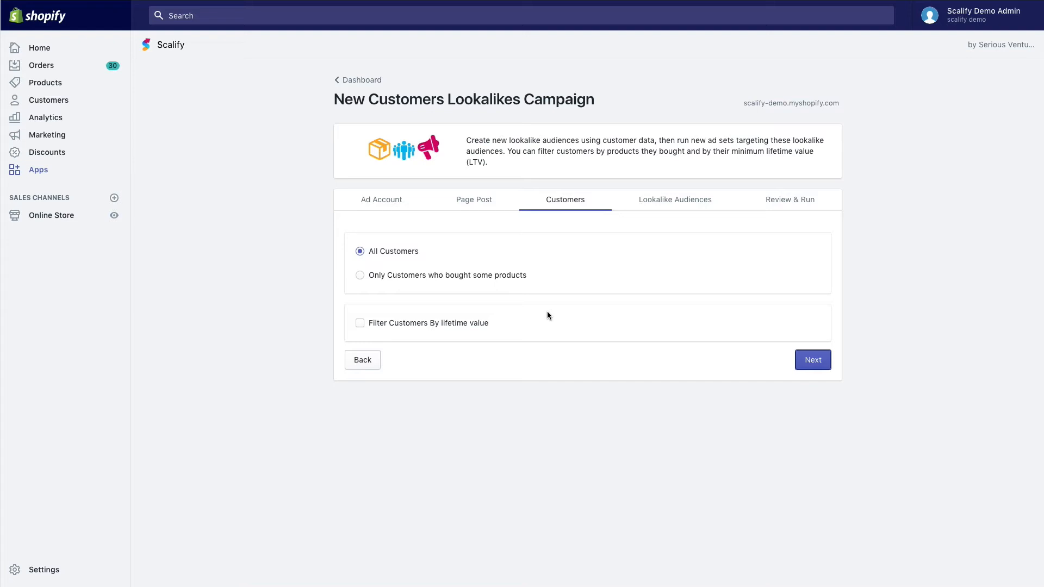
# Step: Target all customers, filtered by a minimum lifetime value of 20 USD, and proceed to the lookalike audience settings
pyautogui.click(407, 276)
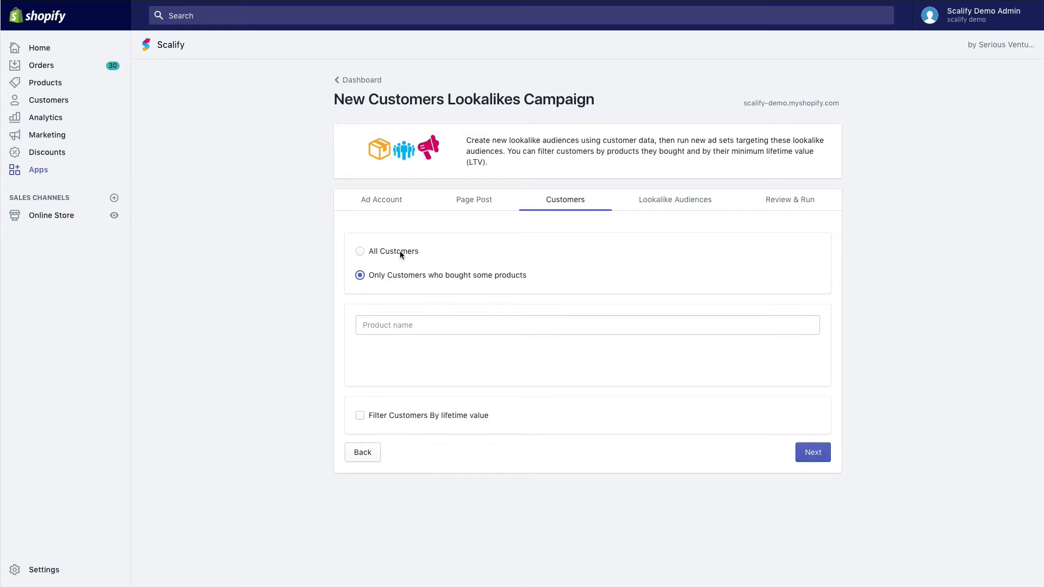
pyautogui.click(401, 251)
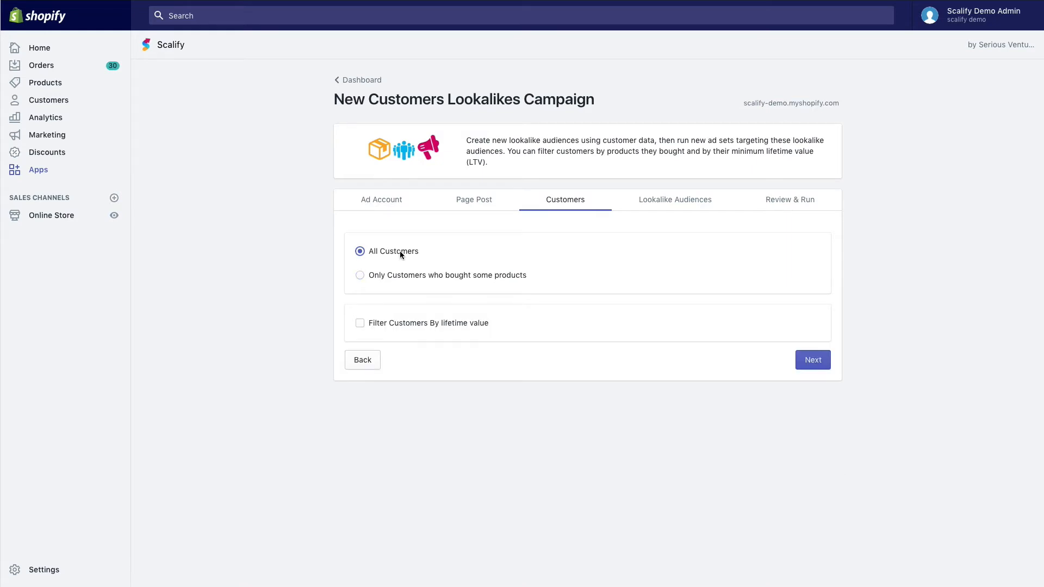
pyautogui.click(360, 324)
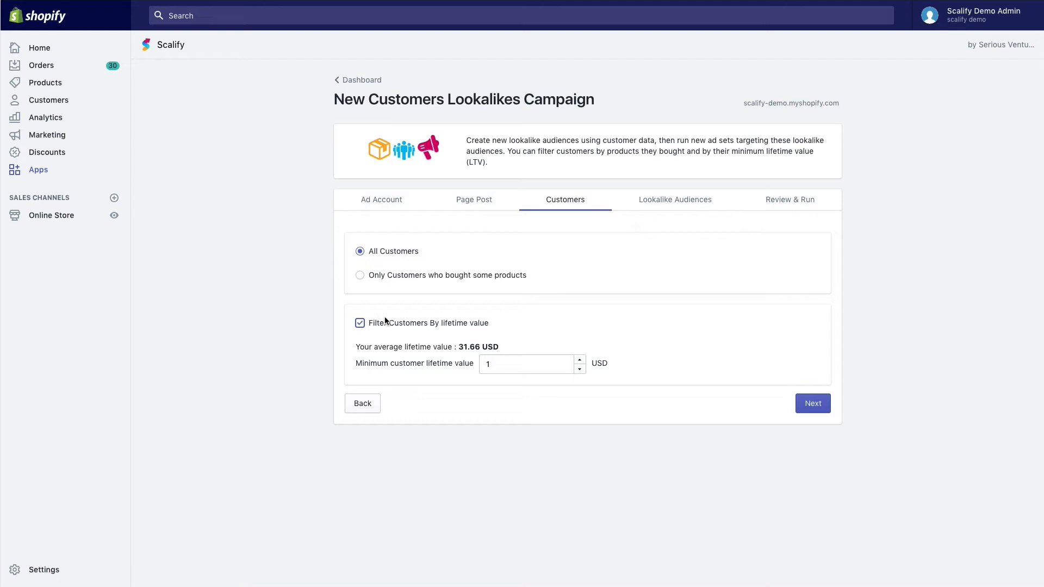
pyautogui.doubleClick(500, 362)
pyautogui.write('200')
pyautogui.press('BackSpace')
pyautogui.click(812, 405)
pyautogui.click(811, 405)
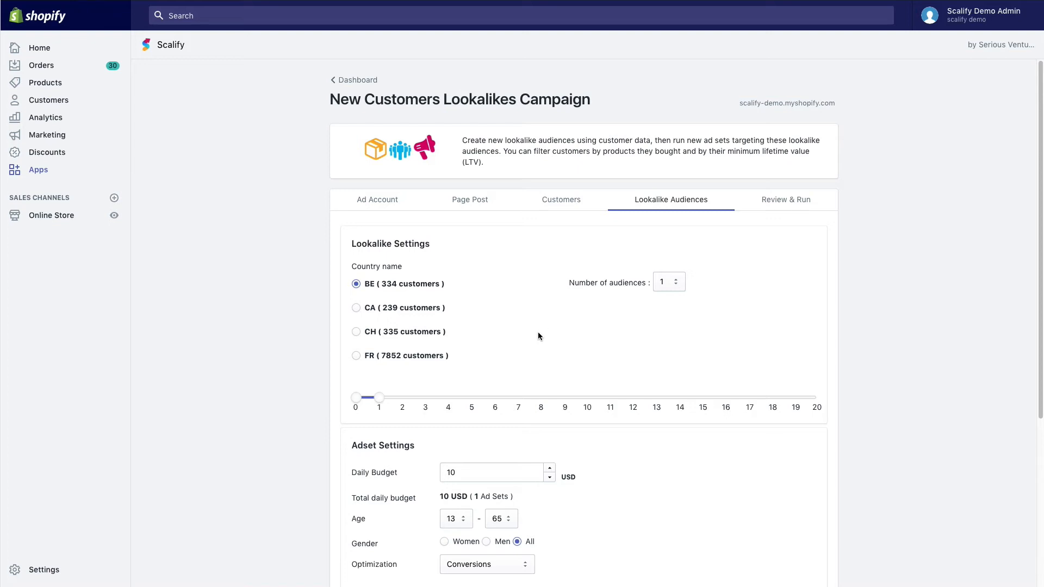
# Step: Choose FR as the lookalike country and set the number of audiences to 4
pyautogui.scroll(-1, 511, 337)
pyautogui.click(409, 348)
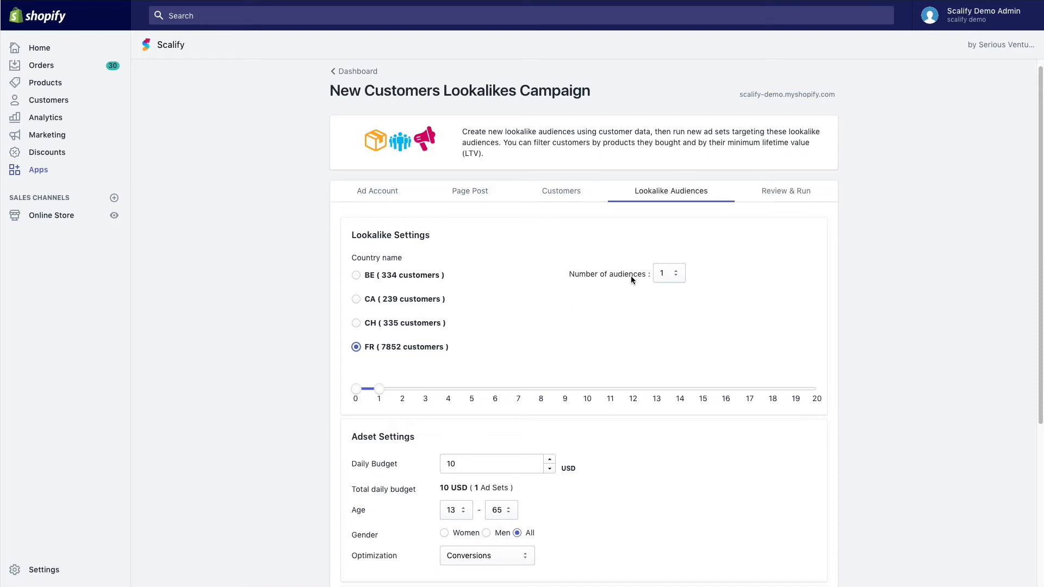
pyautogui.click(681, 277)
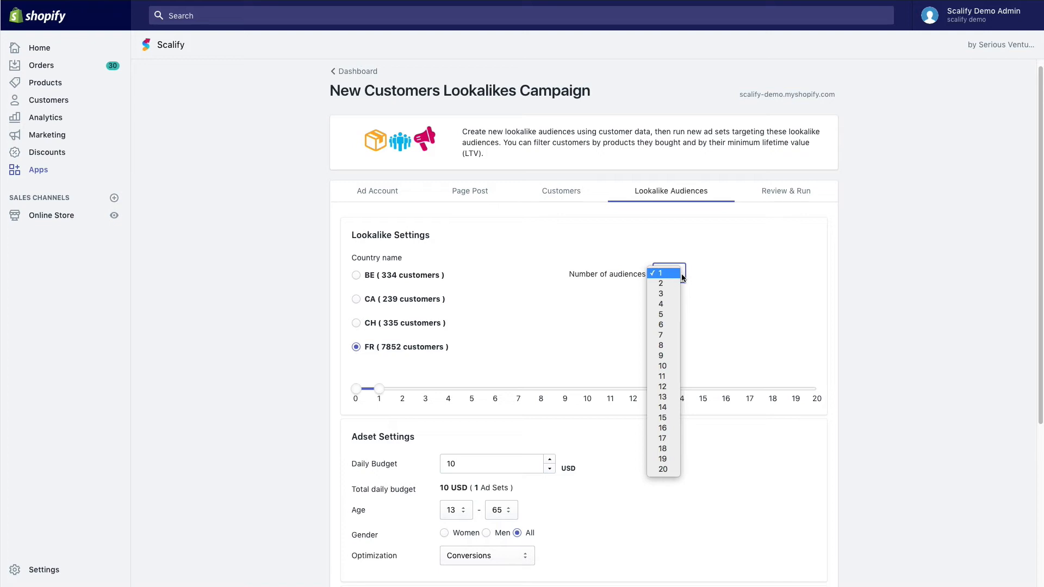
pyautogui.click(661, 470)
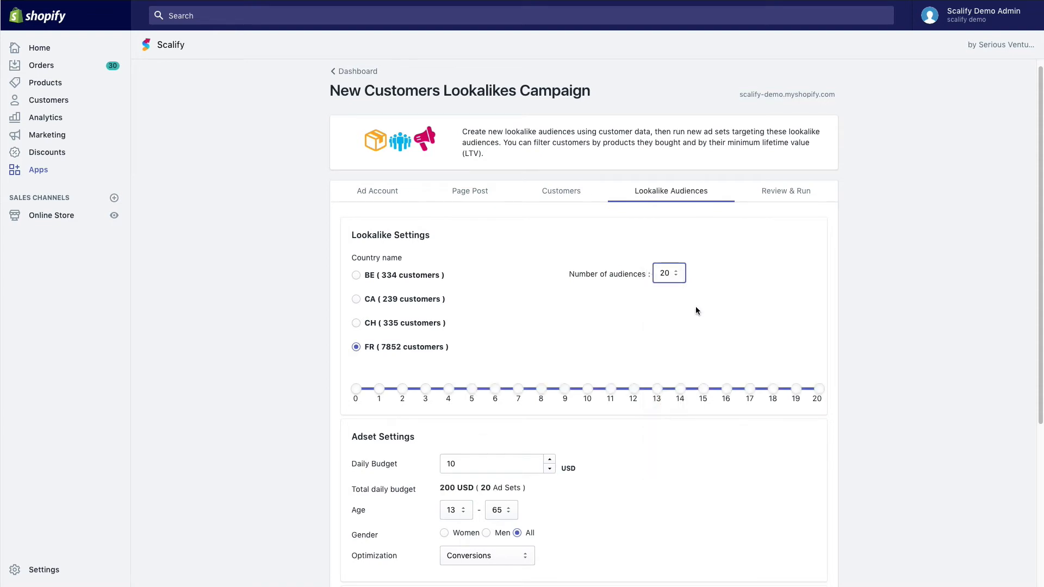
pyautogui.click(677, 279)
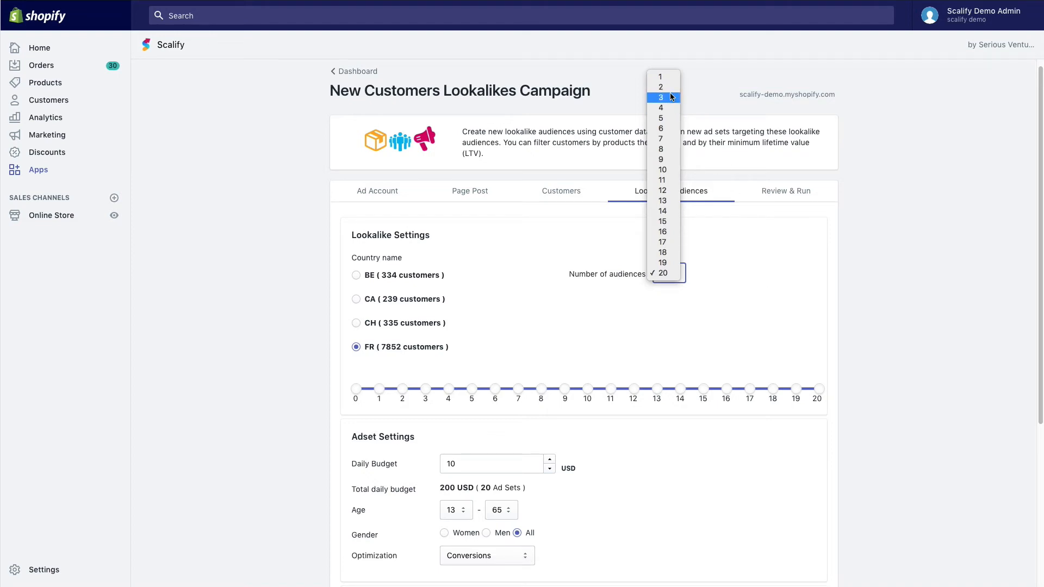
pyautogui.click(661, 108)
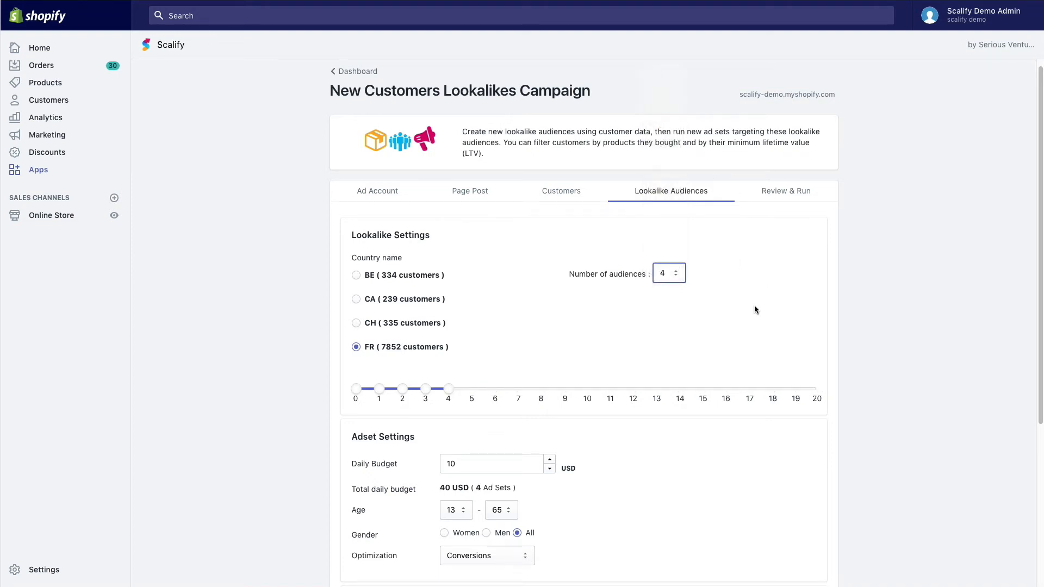
# Step: Set the ad sets' daily budget to 20 USD and their minimum age to 18
pyautogui.scroll(-3, 617, 418)
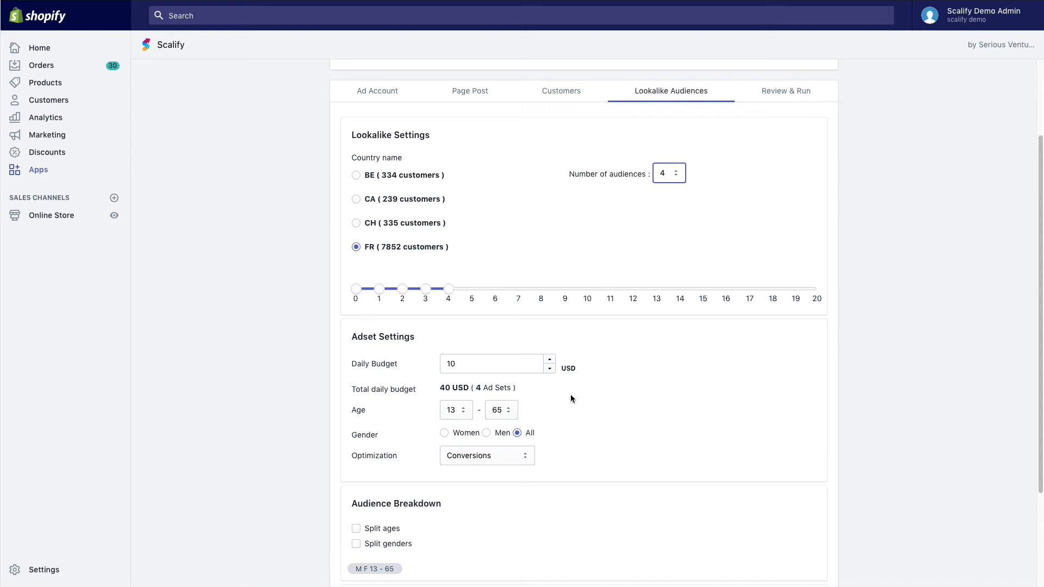
pyautogui.moveTo(478, 365); pyautogui.dragTo(435, 368)
pyautogui.write('20')
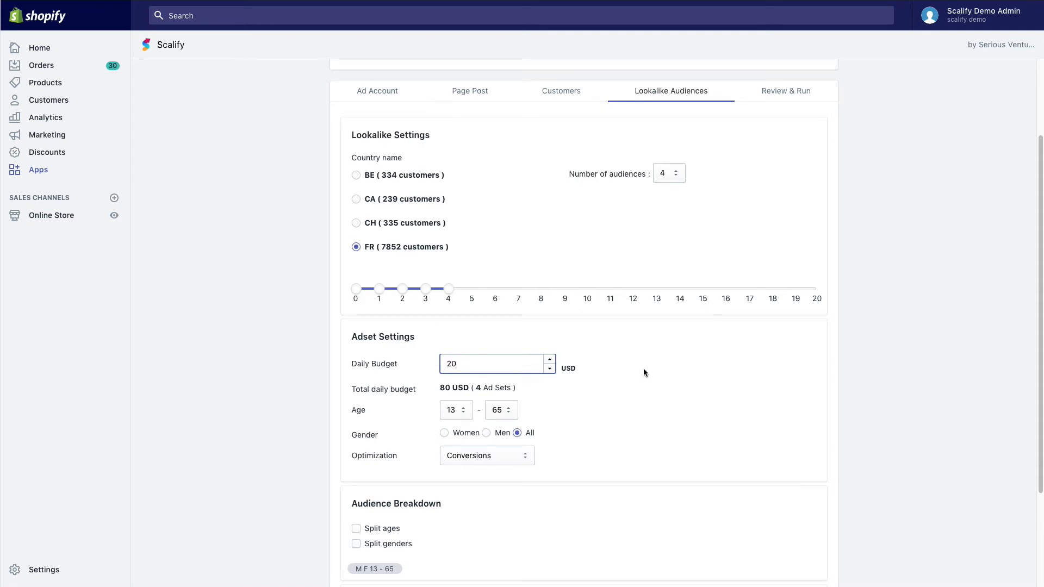
pyautogui.scroll(-1, 643, 373)
pyautogui.scroll(-1, 643, 373)
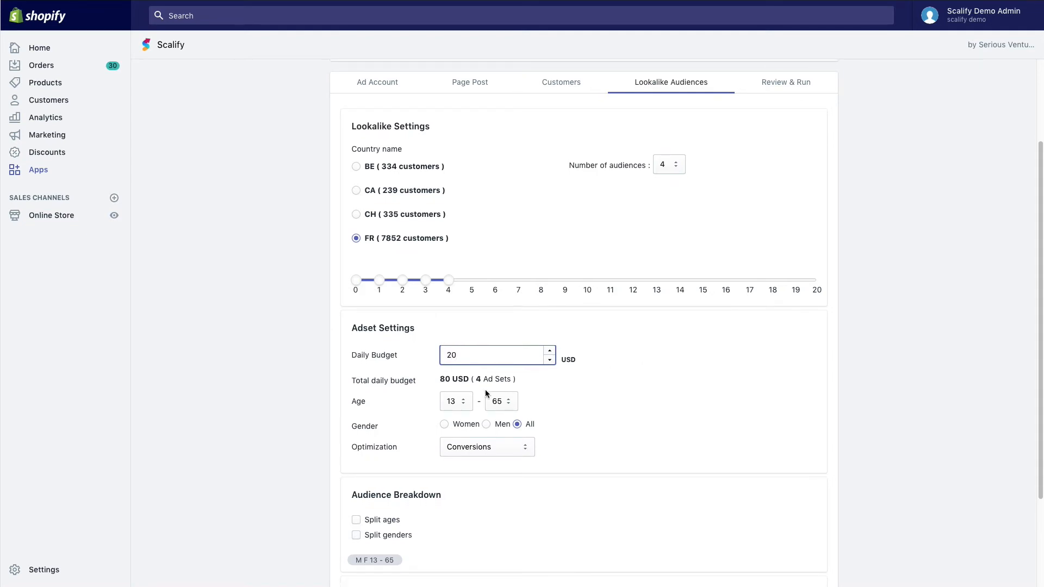
pyautogui.click(460, 402)
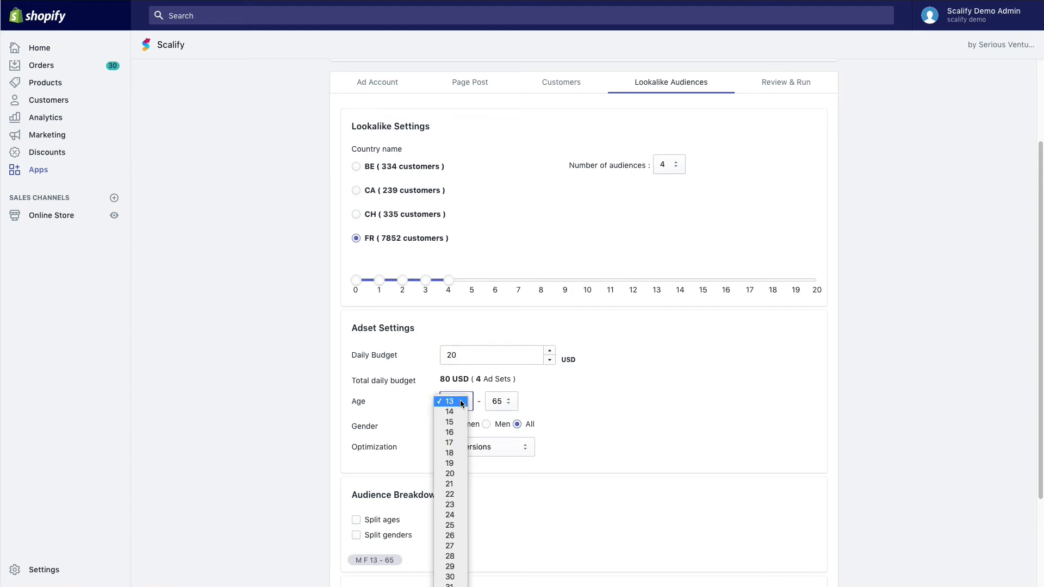
pyautogui.click(454, 452)
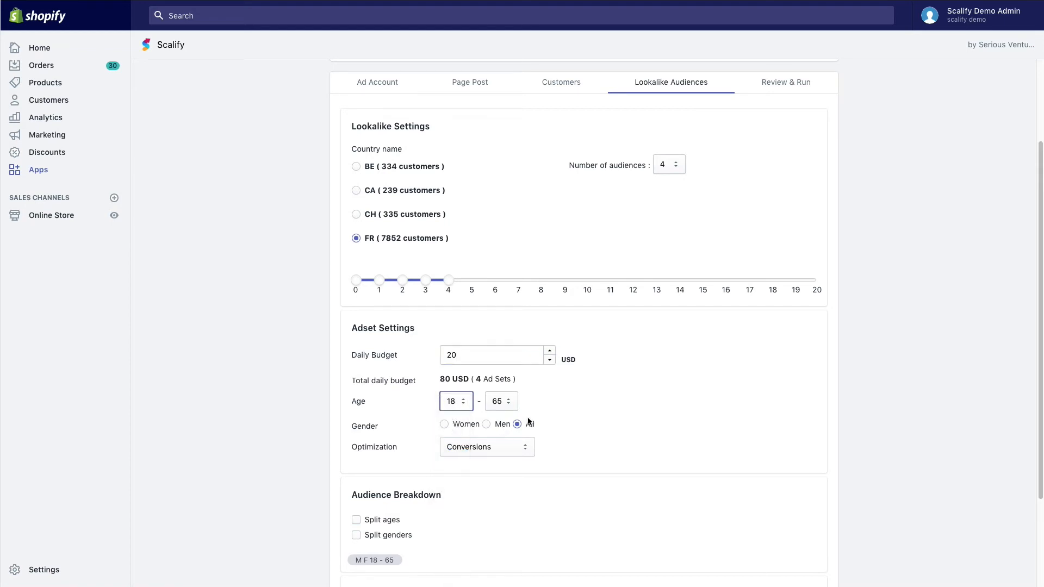
# Step: Choose Conversions as the ad set optimization goal
pyautogui.scroll(-3, 575, 408)
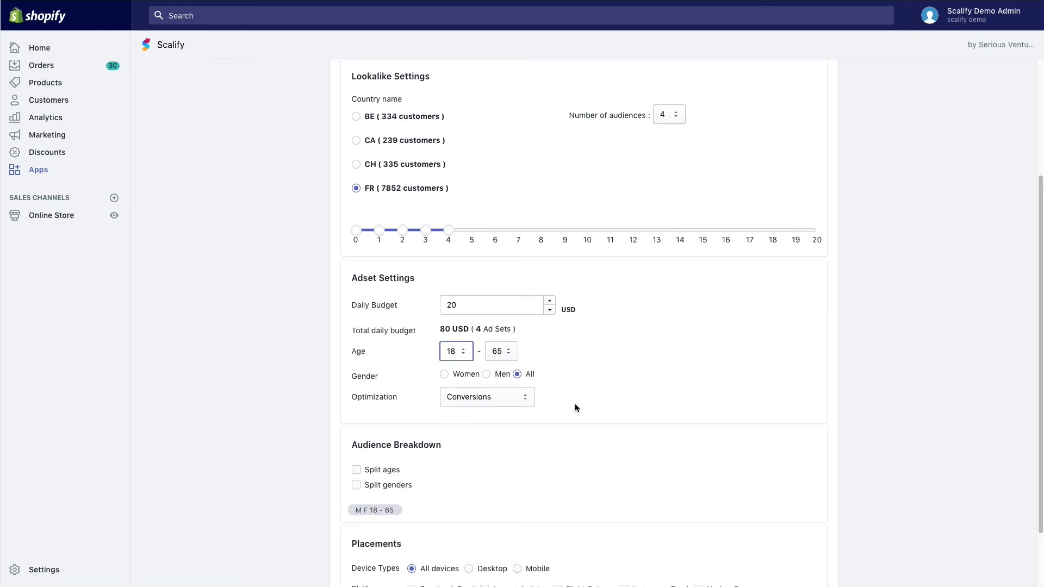
pyautogui.click(531, 403)
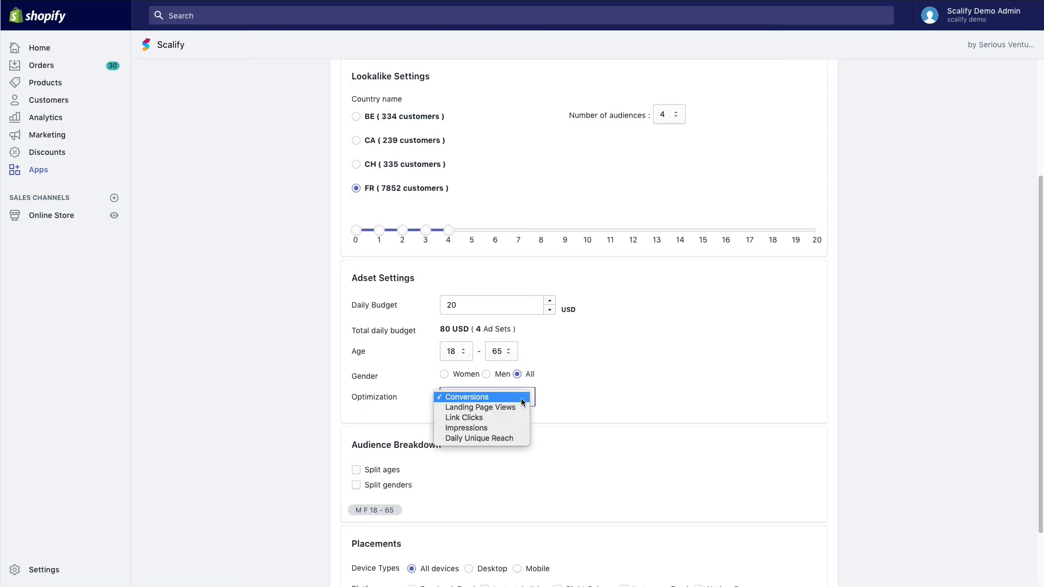
pyautogui.click(518, 400)
# Step: Add Instagram Feed and Instant Articles to the placement platforms
pyautogui.scroll(-1, 572, 396)
pyautogui.scroll(-2, 573, 399)
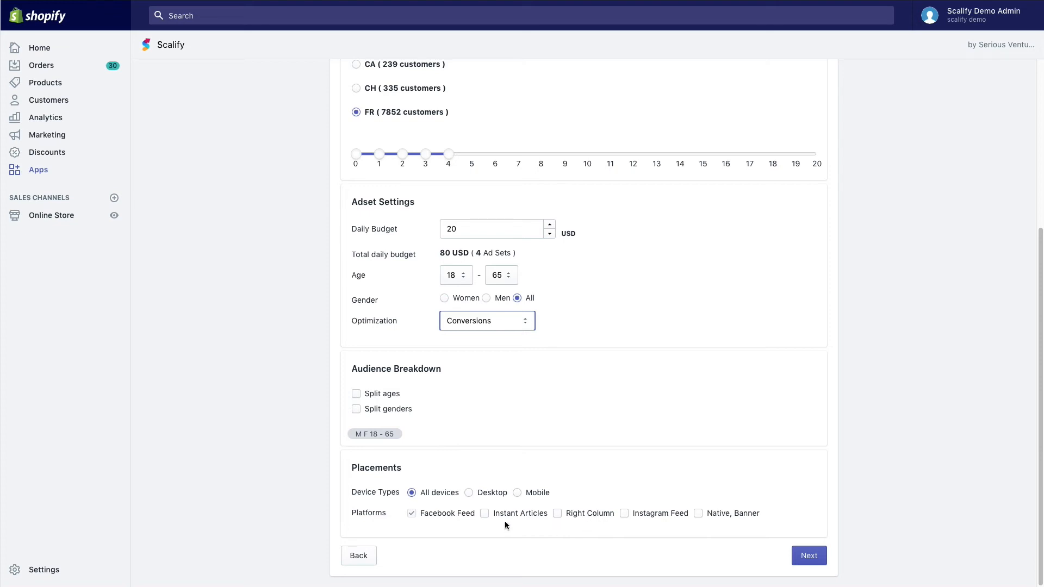
pyautogui.click(636, 514)
pyautogui.click(516, 519)
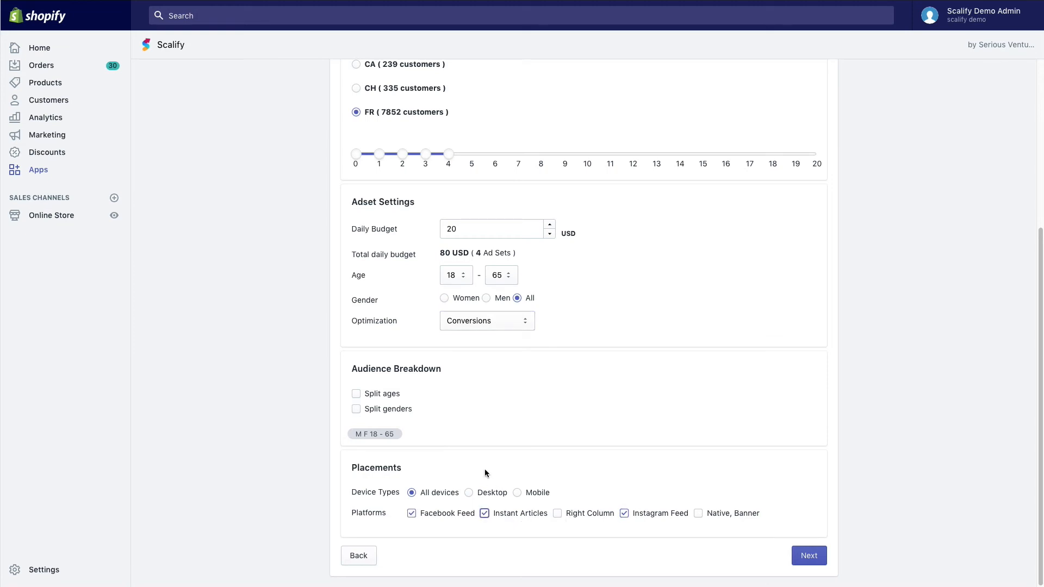
# Step: Split the audience by age every 9 years and by gender, and proceed to the campaign review
pyautogui.scroll(1, 408, 427)
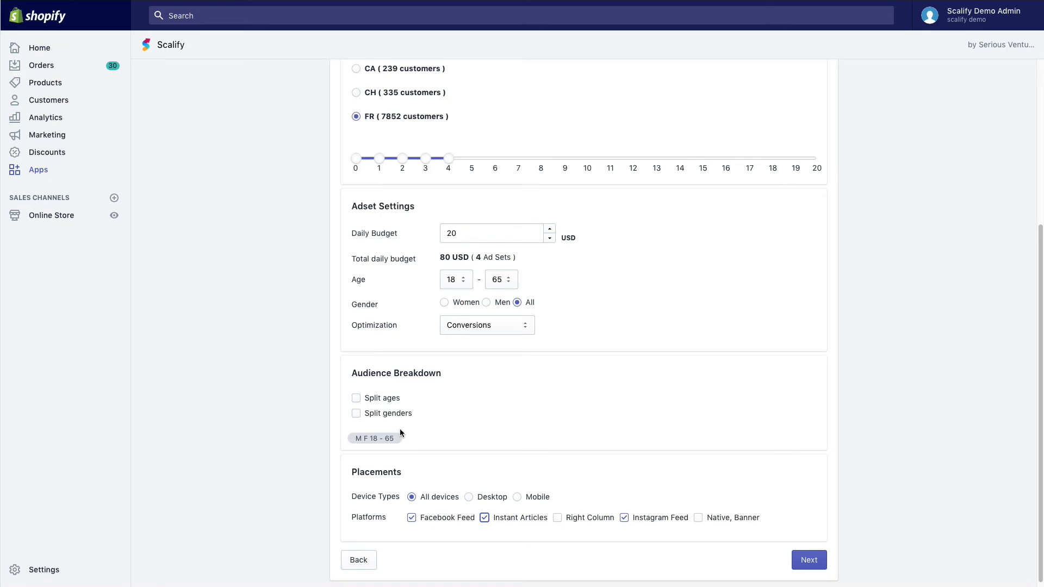
pyautogui.click(357, 399)
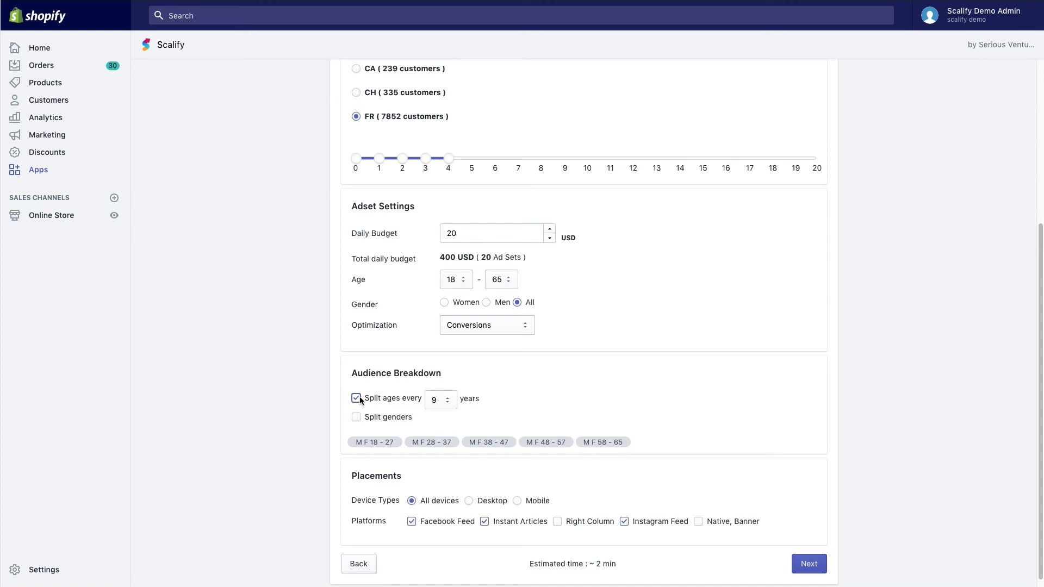
pyautogui.click(357, 417)
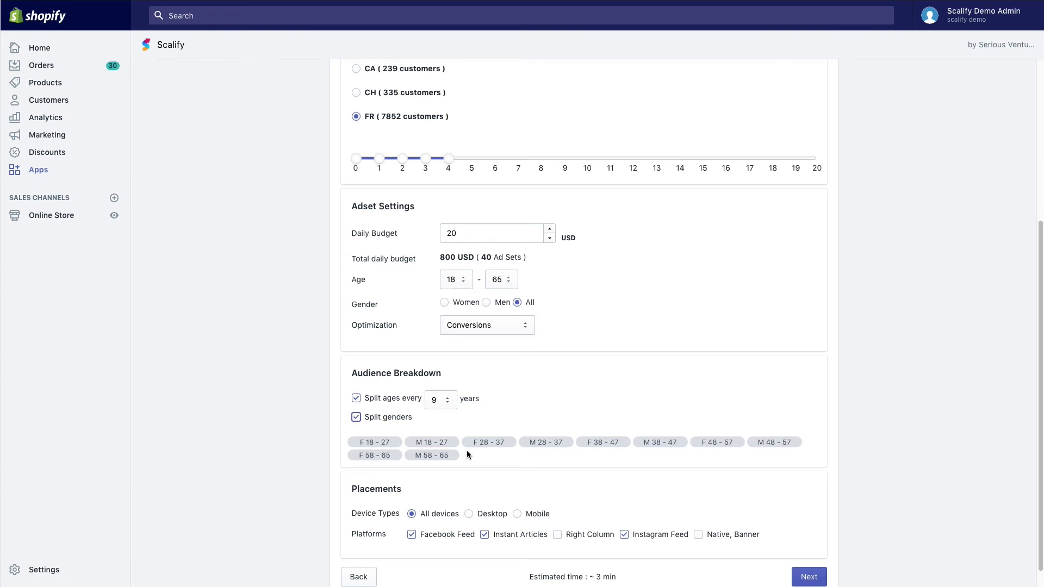
pyautogui.scroll(-1, 467, 451)
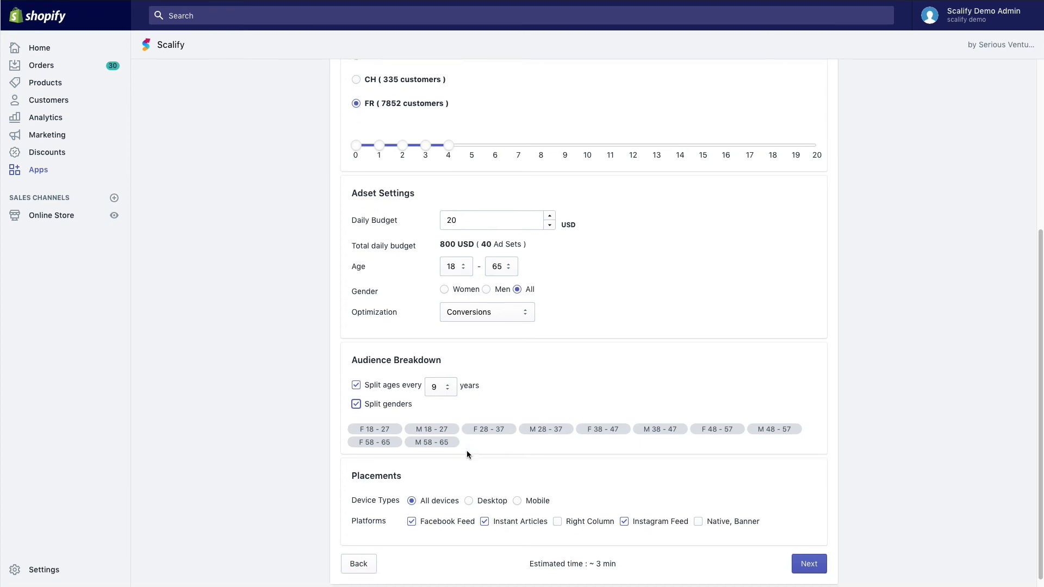
pyautogui.click(809, 564)
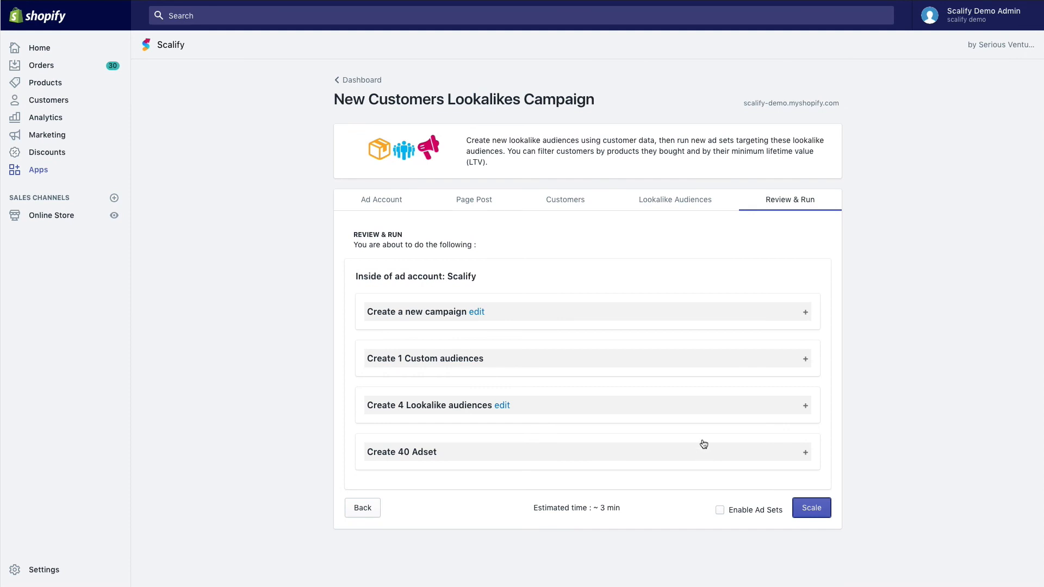
# Step: Review the campaign, custom audience, lookalike audience and ad set details, and launch the scaling run without enabling the ad sets
pyautogui.click(662, 321)
pyautogui.click(673, 374)
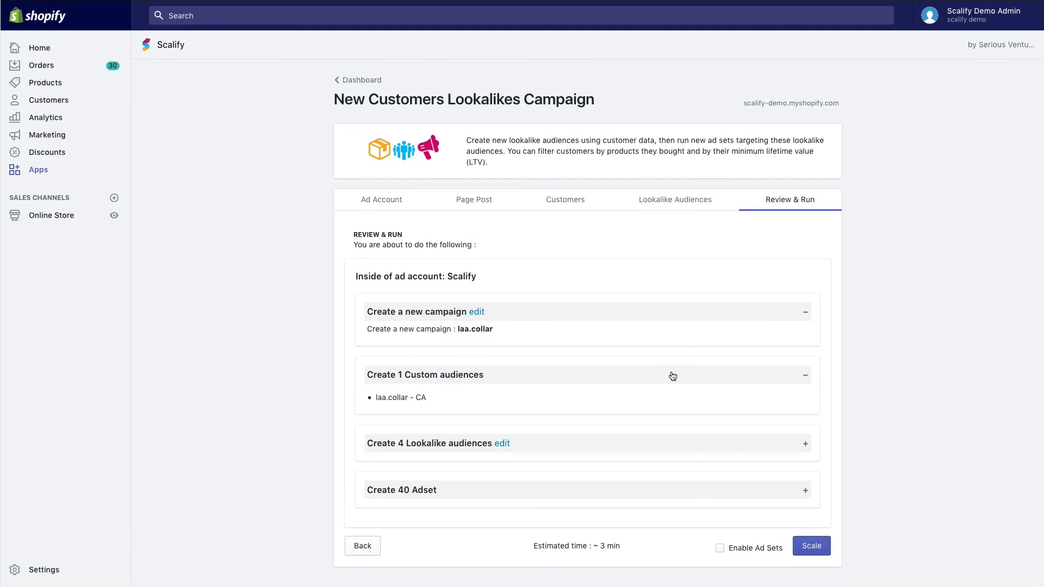
pyautogui.click(665, 444)
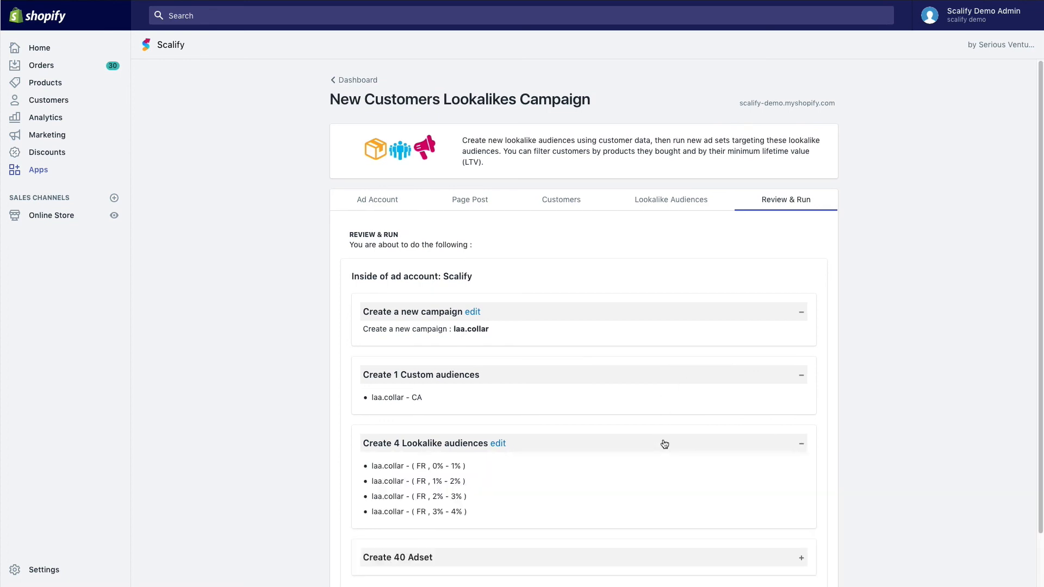
pyautogui.click(665, 444)
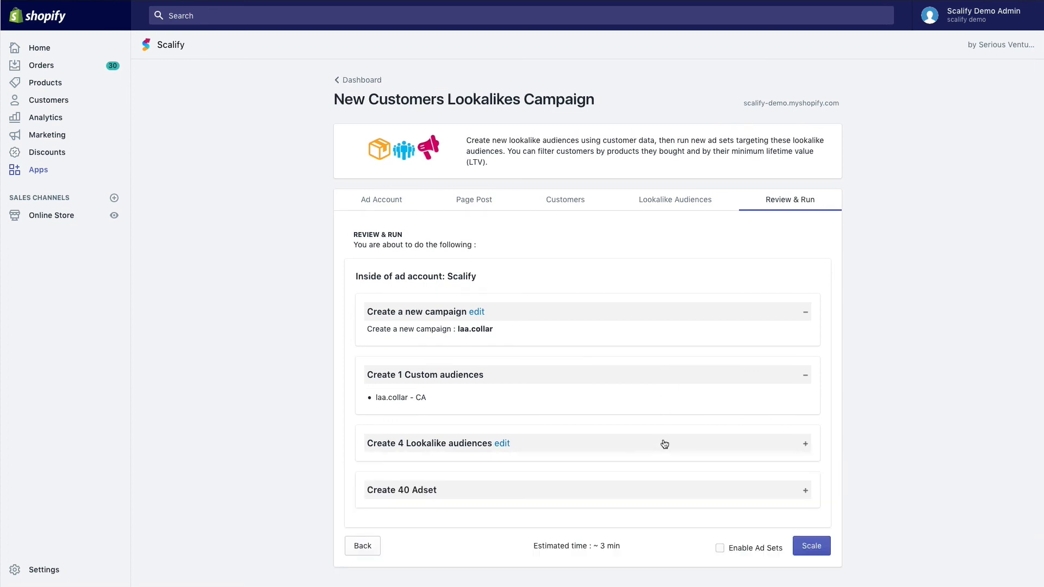
pyautogui.click(675, 487)
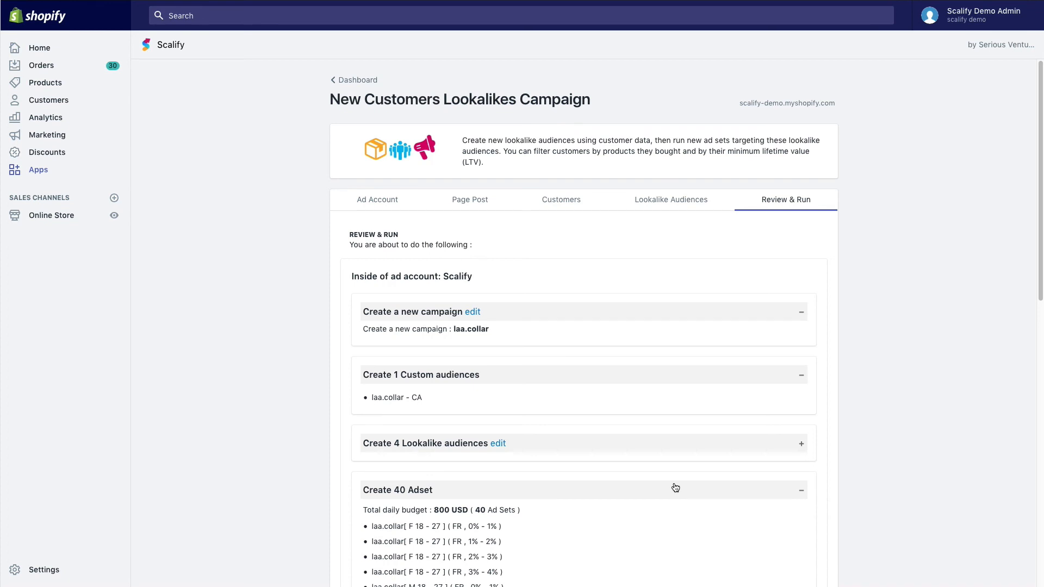
pyautogui.click(676, 488)
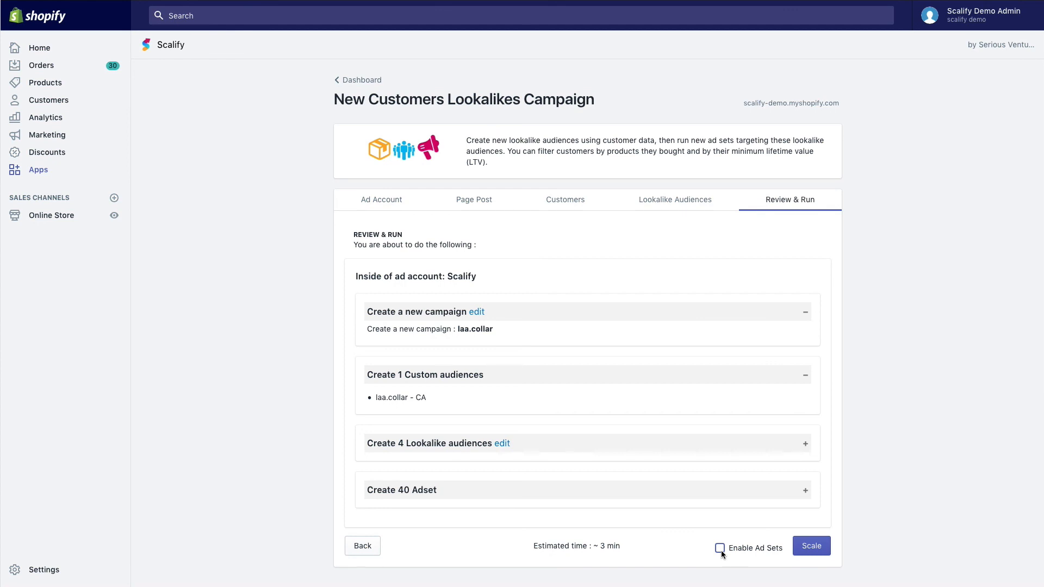
pyautogui.click(825, 547)
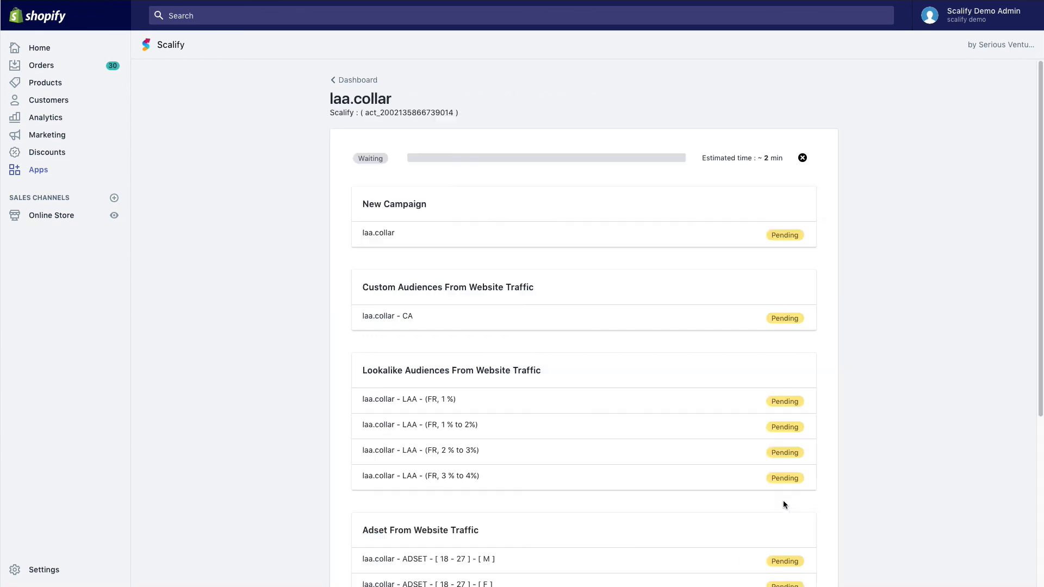